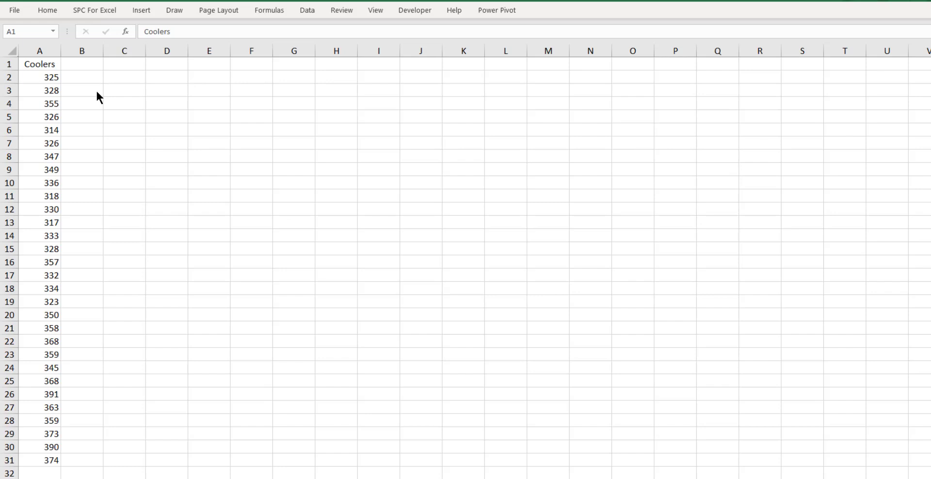
Step: Run a Quadratic time-series forecast on the Coolers column with 6 forecast periods
left_click(44, 64)
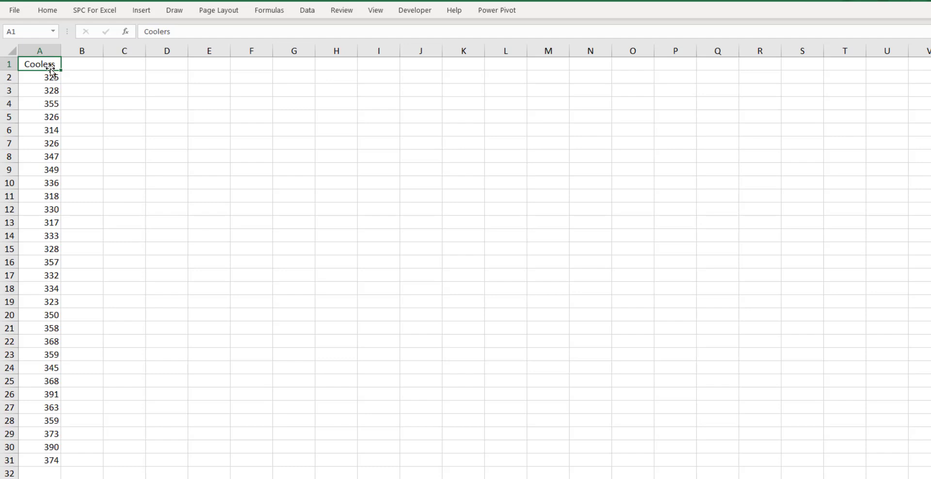
left_click(94, 10)
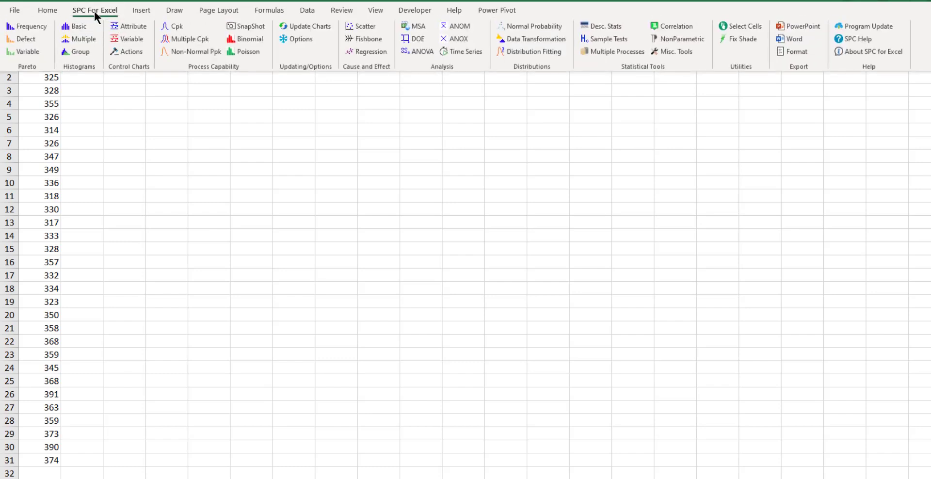
left_click(455, 50)
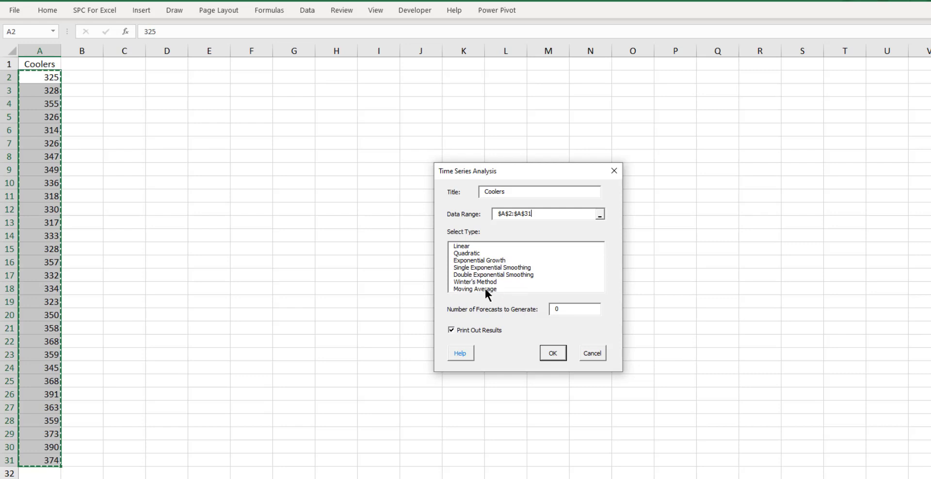
left_click(469, 252)
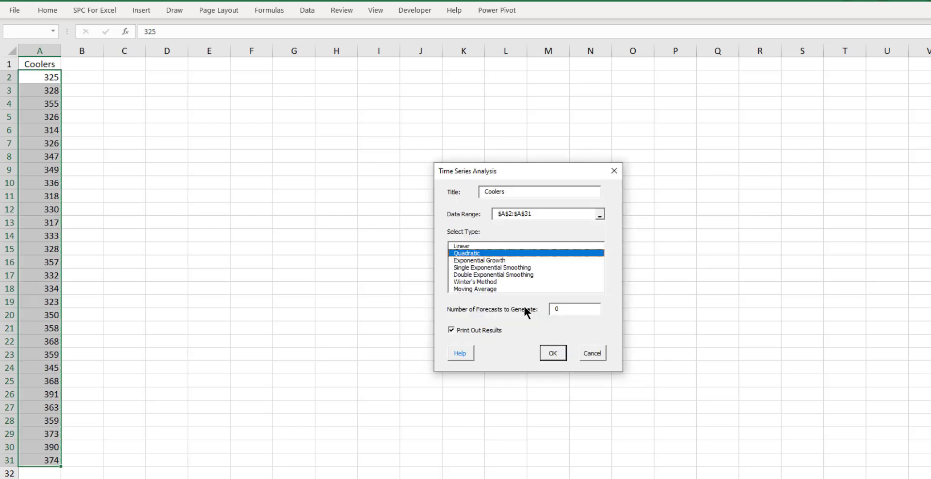
double_click(574, 310)
type("6")
left_click(553, 354)
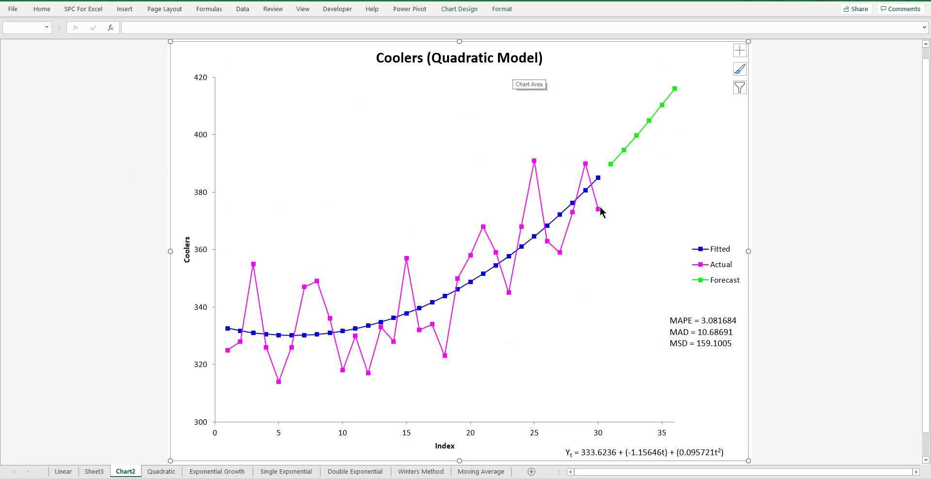
Step: Inspect the Coolers Quadratic Model chart's fitted, actual and forecast series and accuracy measures
mouse_move(596, 202)
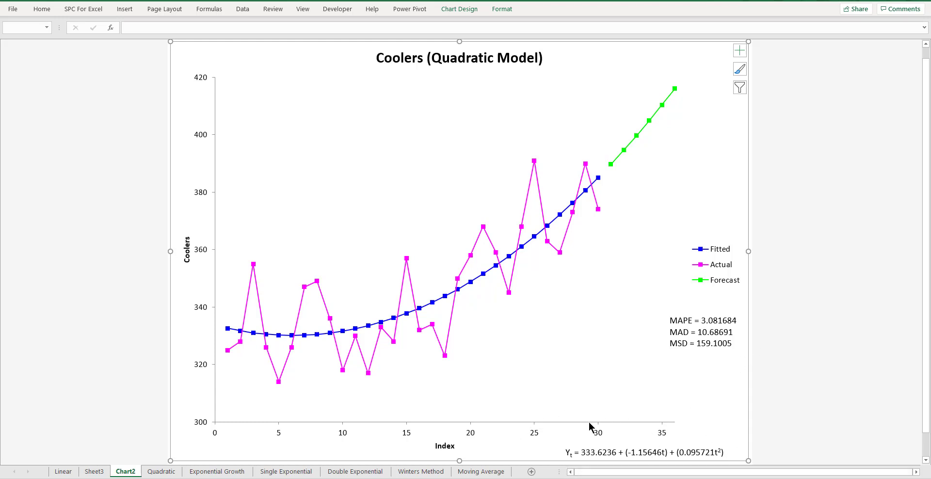
Step: Review Sheet3's quadratic equation, MAPE/MAD/MSD, result columns and forecasts E39:E44
left_click(94, 471)
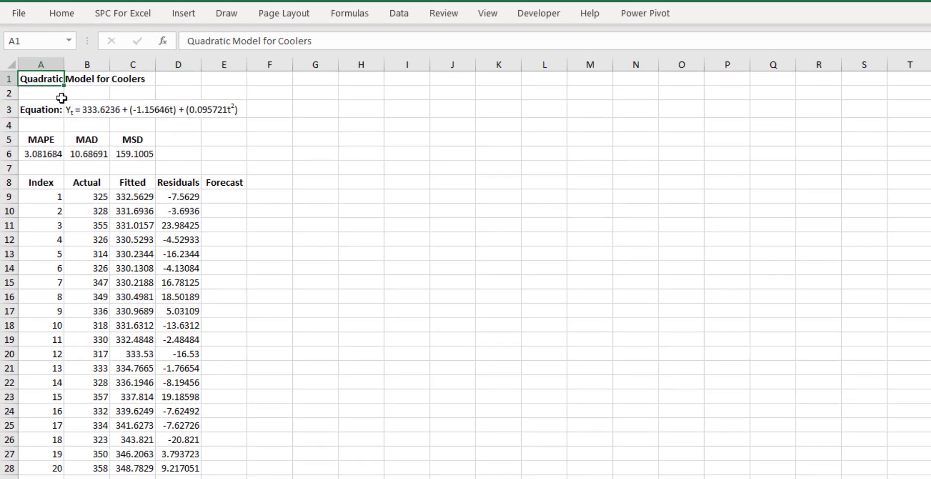
left_click(36, 107)
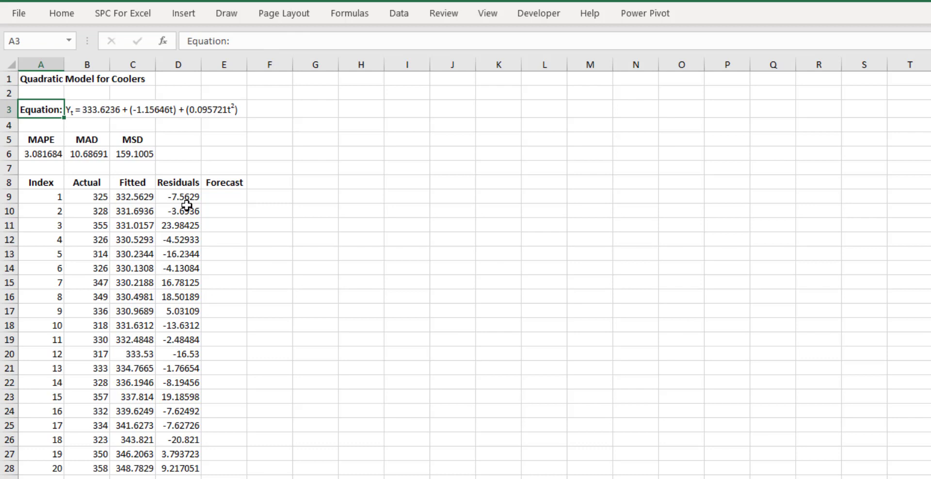
left_click_drag(24, 141, 127, 155)
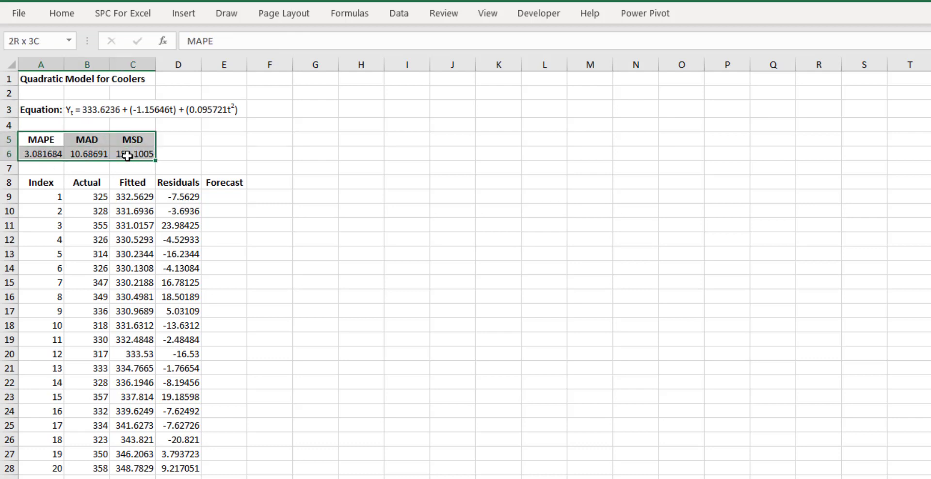
left_click(80, 183)
left_click(131, 183)
left_click(176, 183)
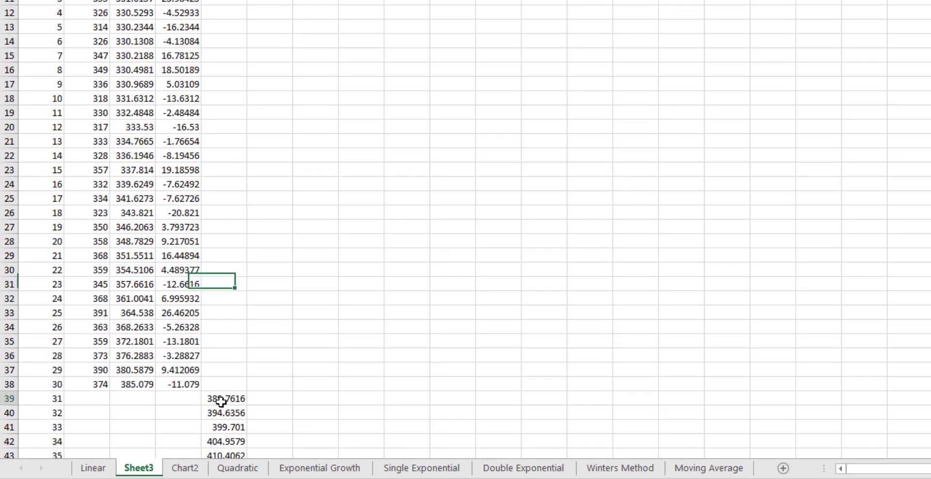
left_click_drag(223, 401, 215, 427)
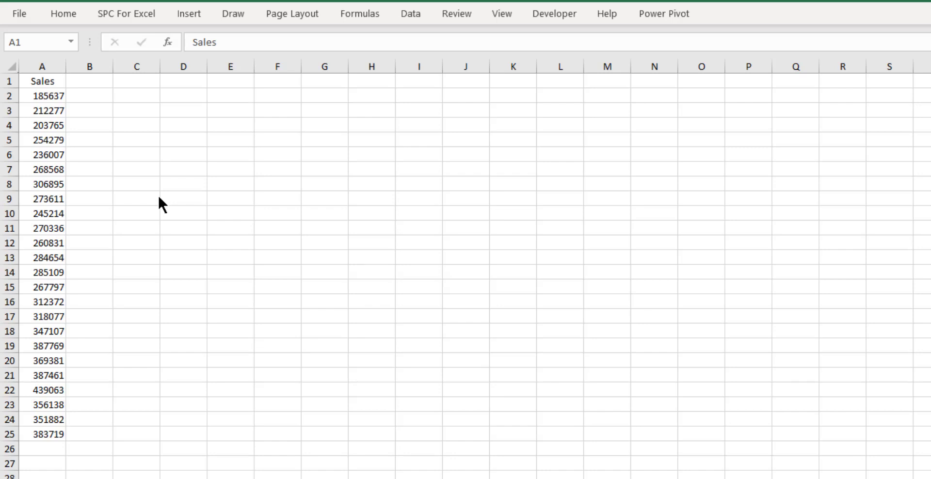
Step: Choose Double Exponential Smoothing for the Sales column with 3 forecasts to generate
left_click(43, 83)
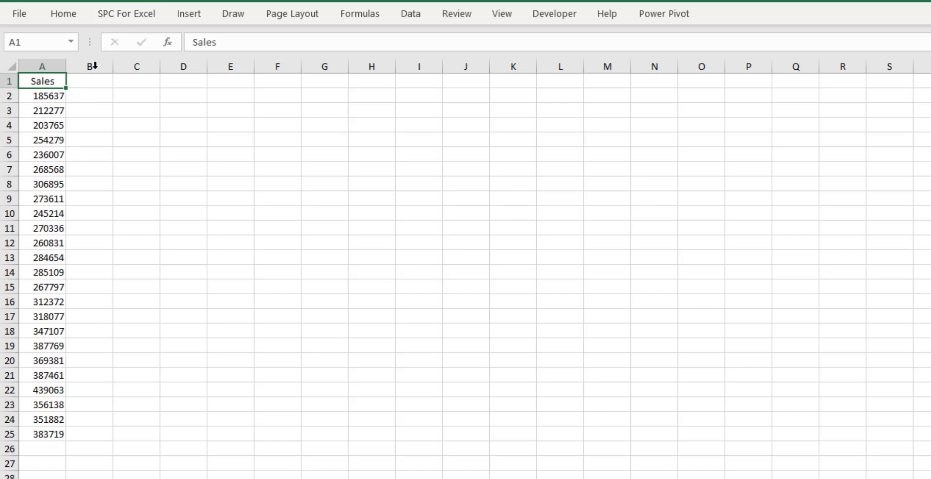
left_click(129, 12)
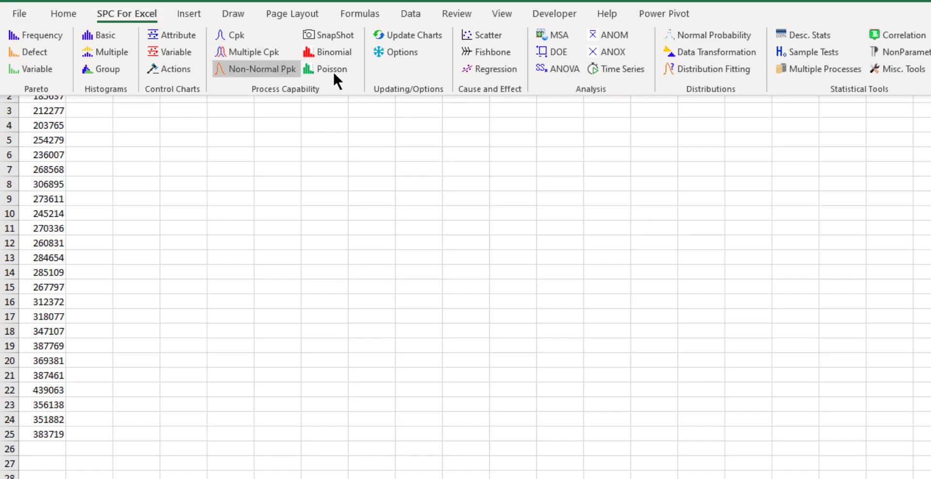
left_click(616, 70)
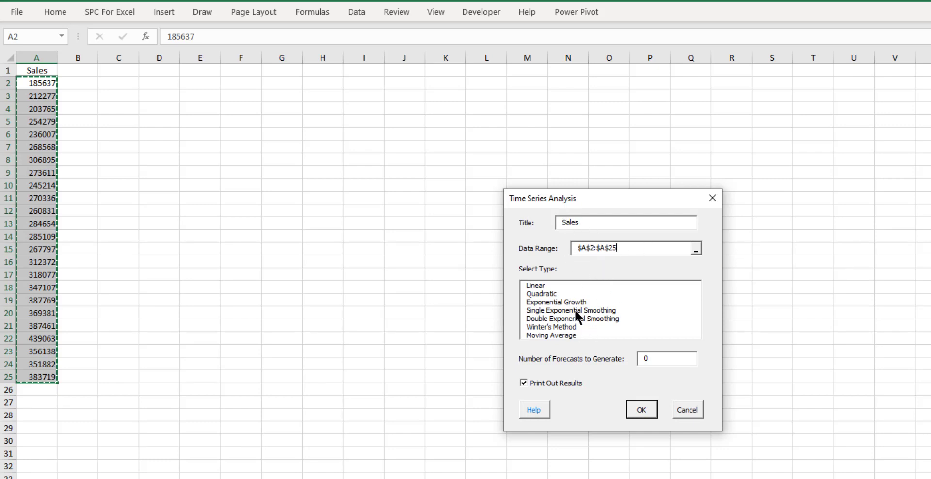
left_click(561, 319)
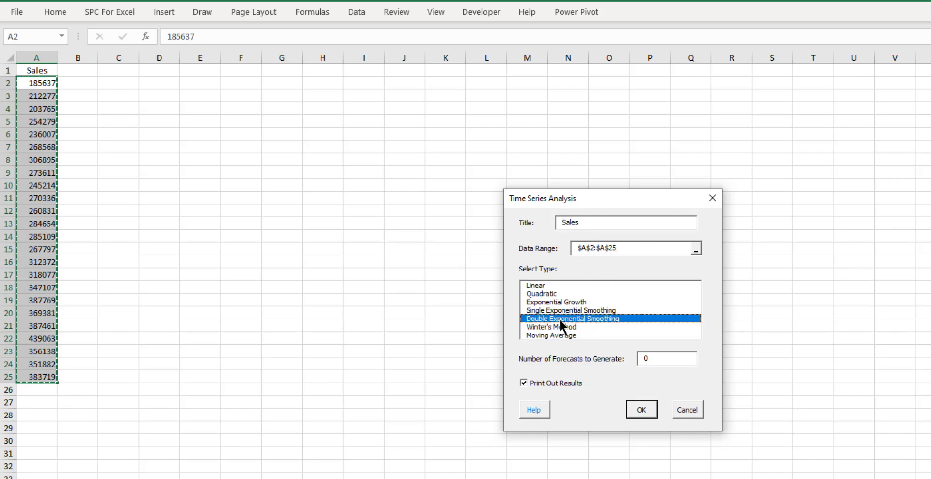
double_click(653, 360)
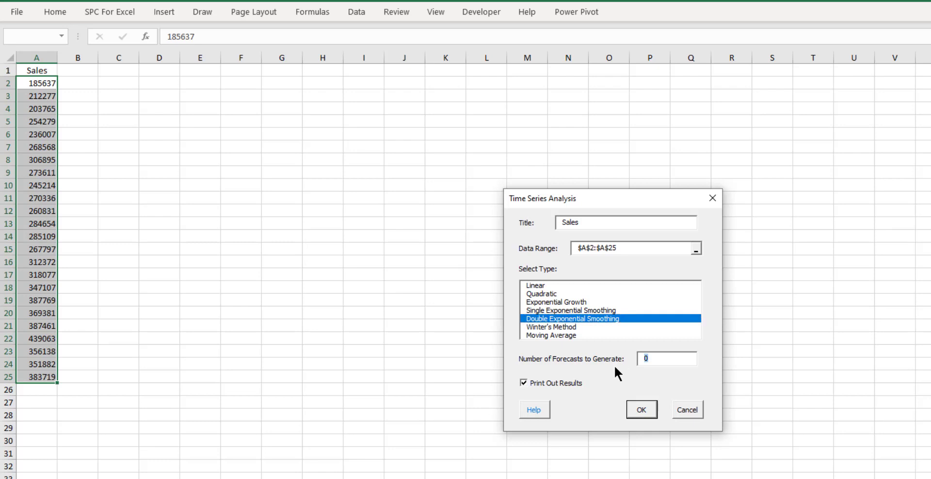
type("3")
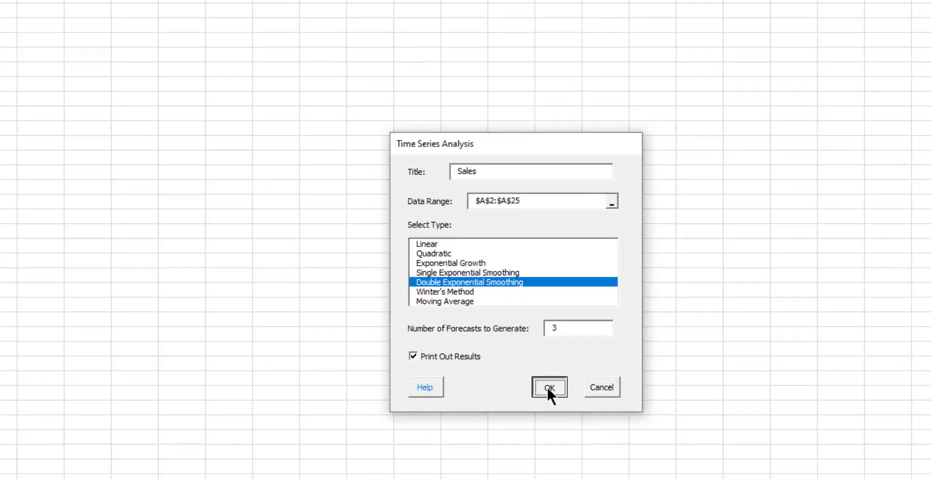
Step: Confirm the analysis, reaching the Double Exponential Smoothing dialog with optimized level and trend weights
left_click(641, 409)
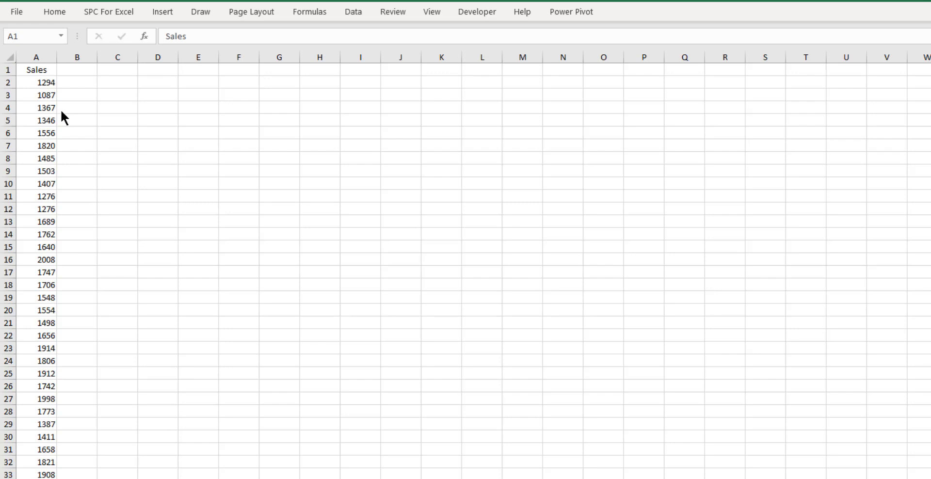
Step: Choose Winter's Method for the Sales column with 4 forecasts requested
left_click(41, 74)
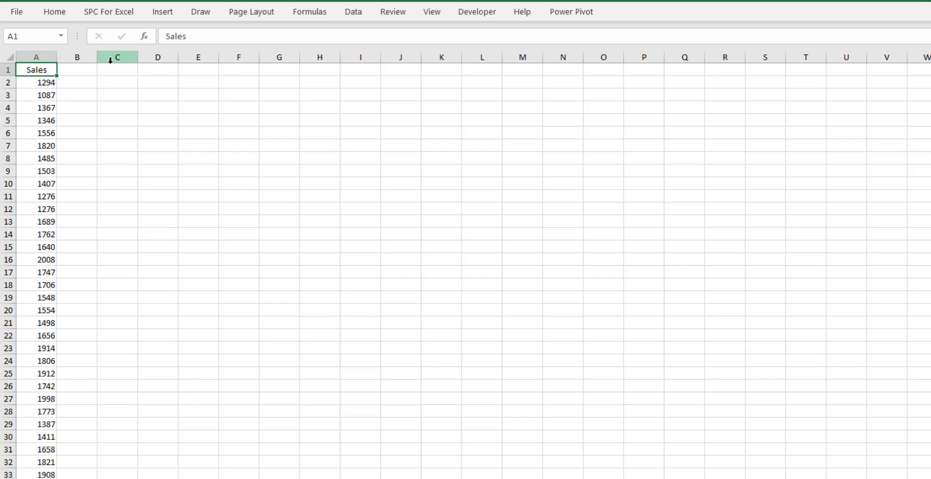
left_click(105, 12)
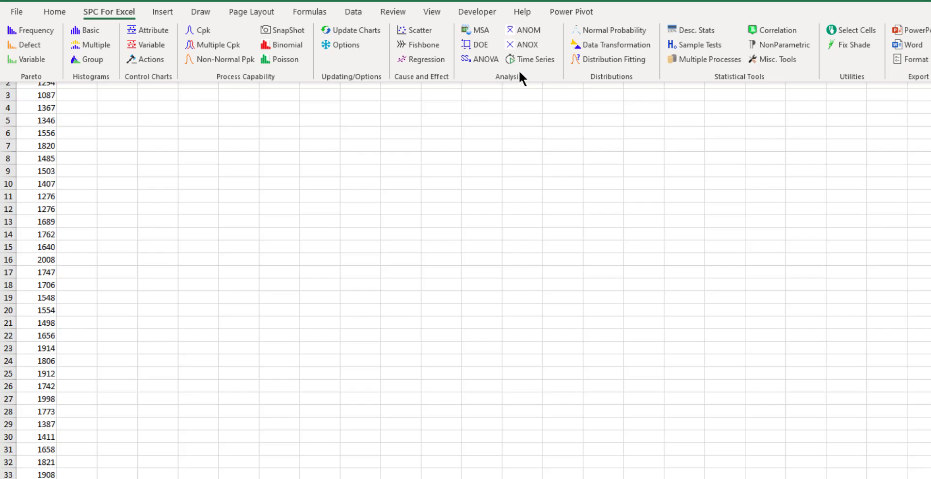
left_click(526, 58)
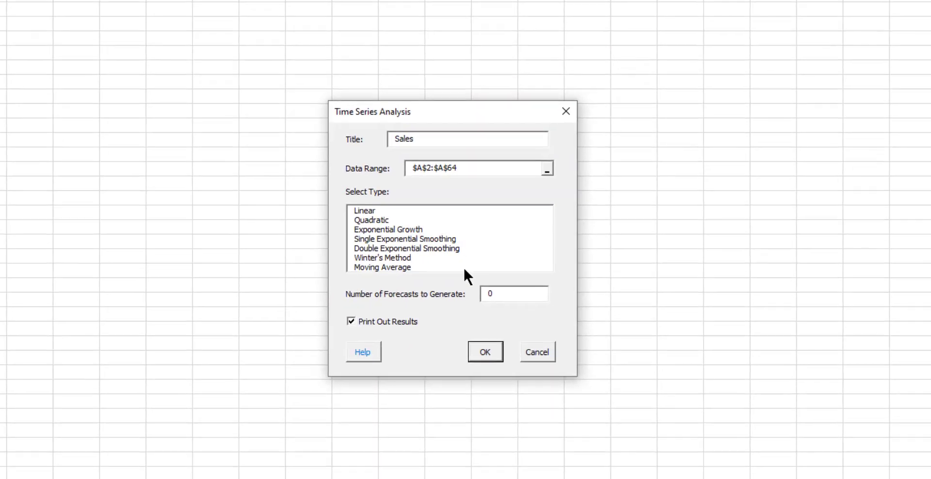
left_click(500, 303)
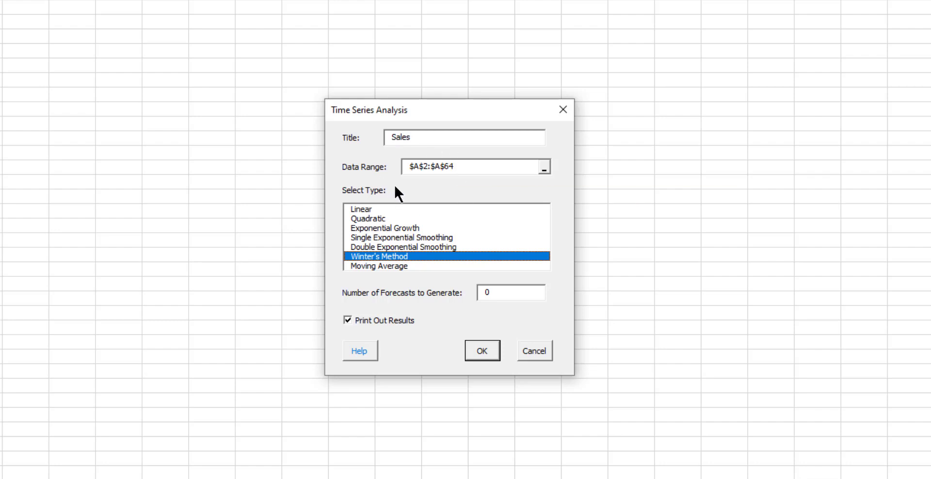
double_click(484, 292)
type("4")
Step: Set a seasonal length of 4 in the Winter's Method options, keeping multiplicative with 0.2 weights
left_click(480, 351)
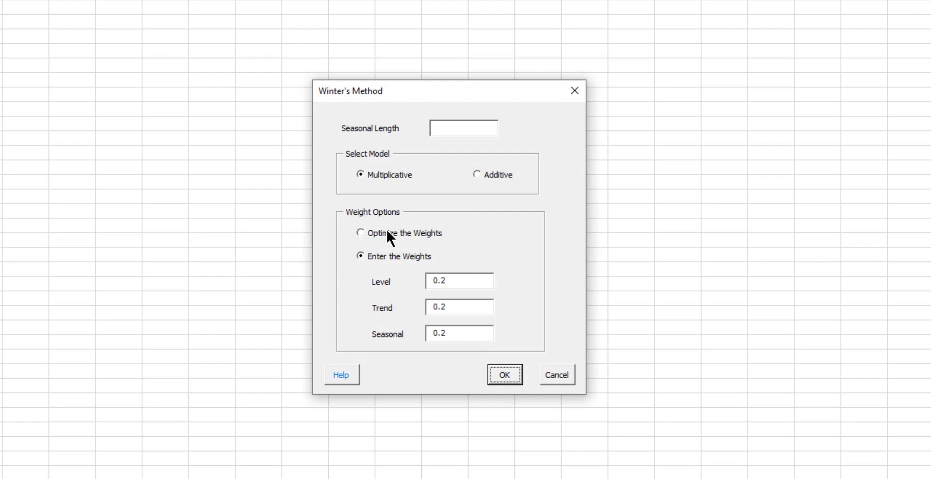
left_click(450, 129)
type("4")
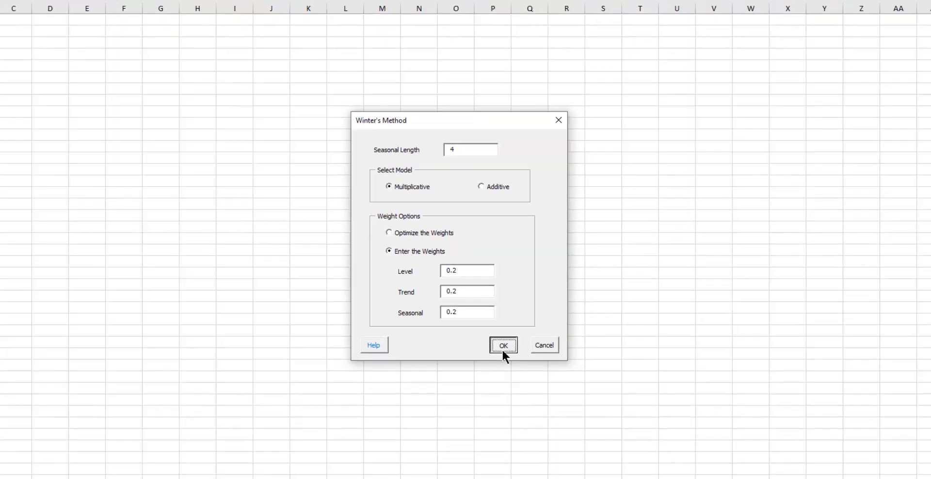
Step: Generate the Winter's multiplicative Sales chart and read its forecasts and 95% prediction limits
left_click(504, 381)
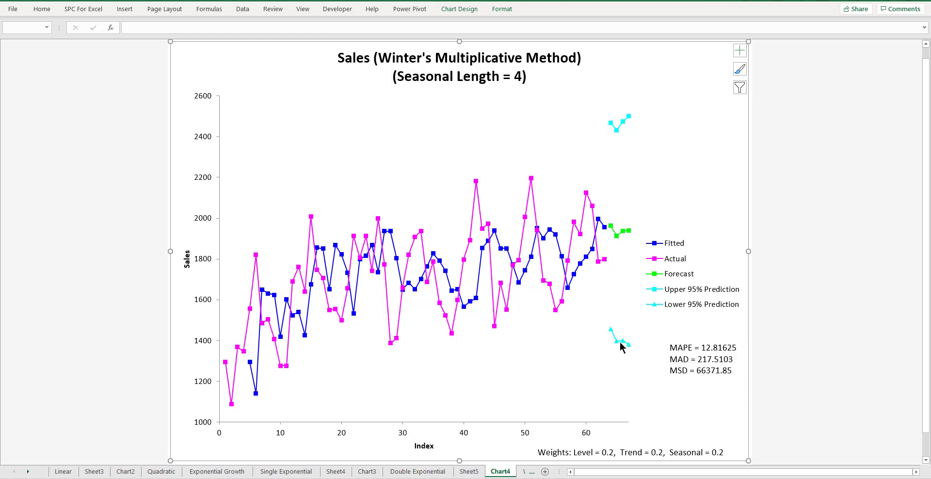
mouse_move(611, 124)
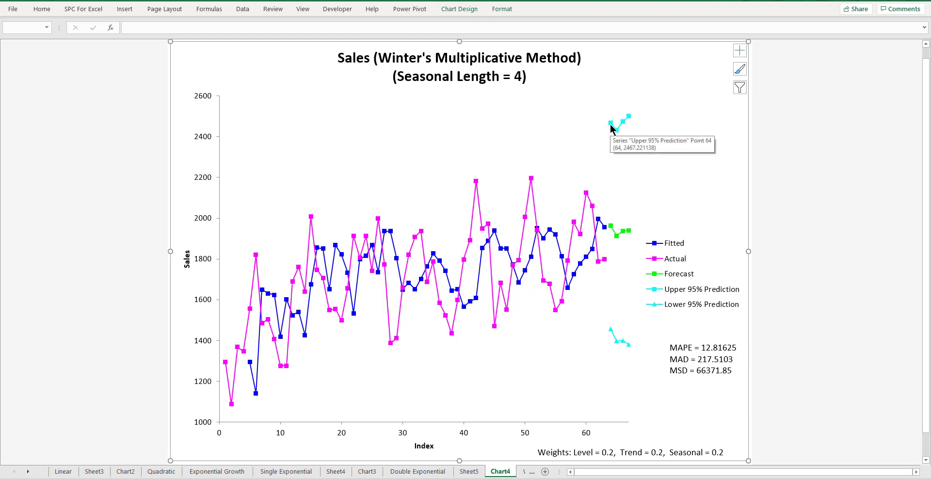